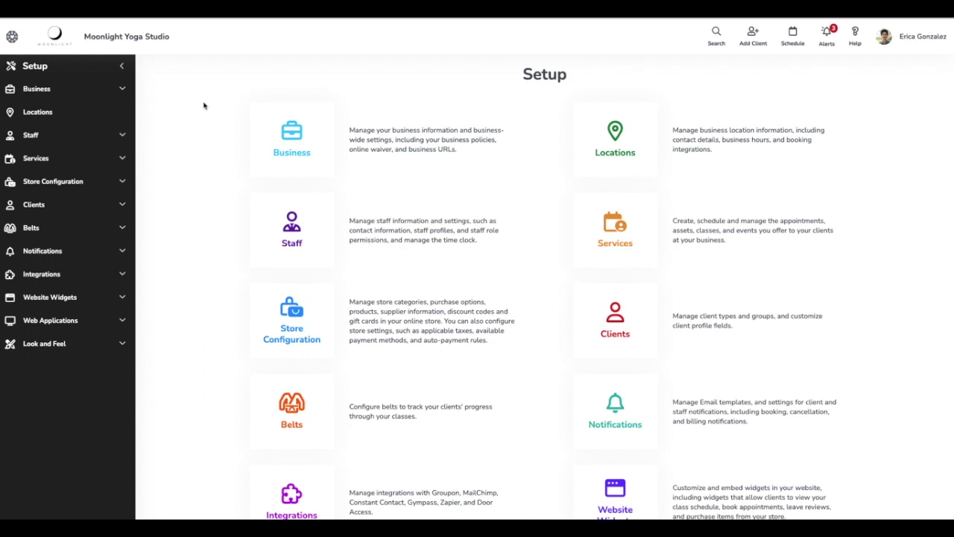
Open the store settings from the store configuration area of Setup.
click(16, 41)
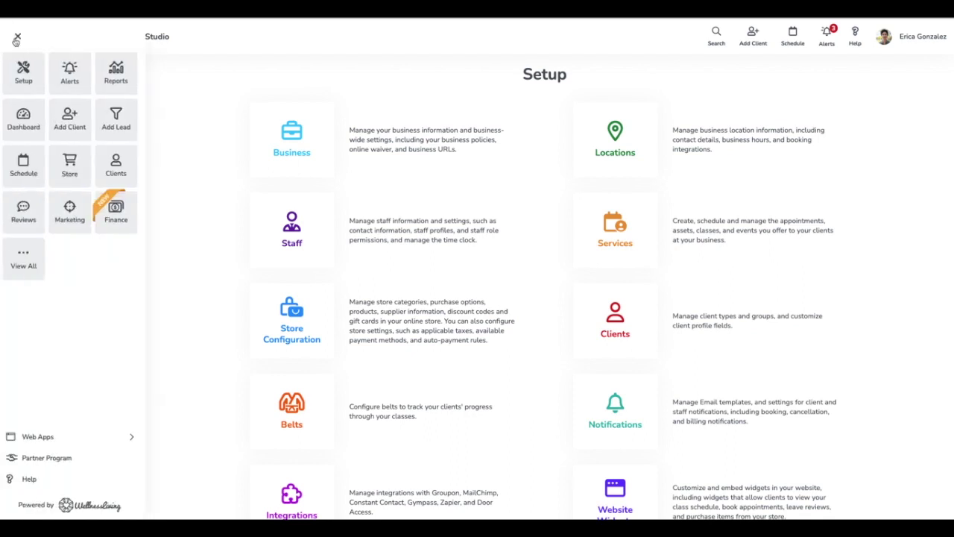
click(19, 78)
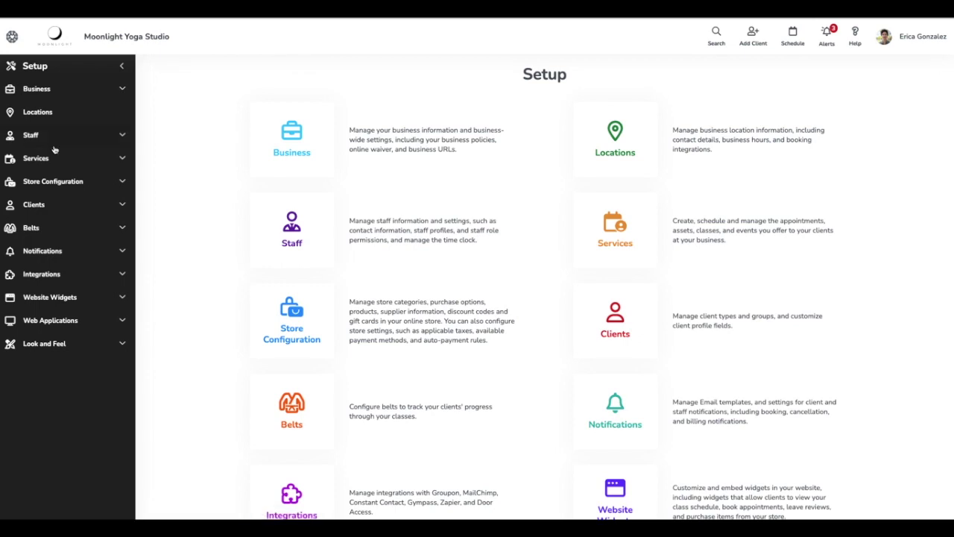
click(71, 183)
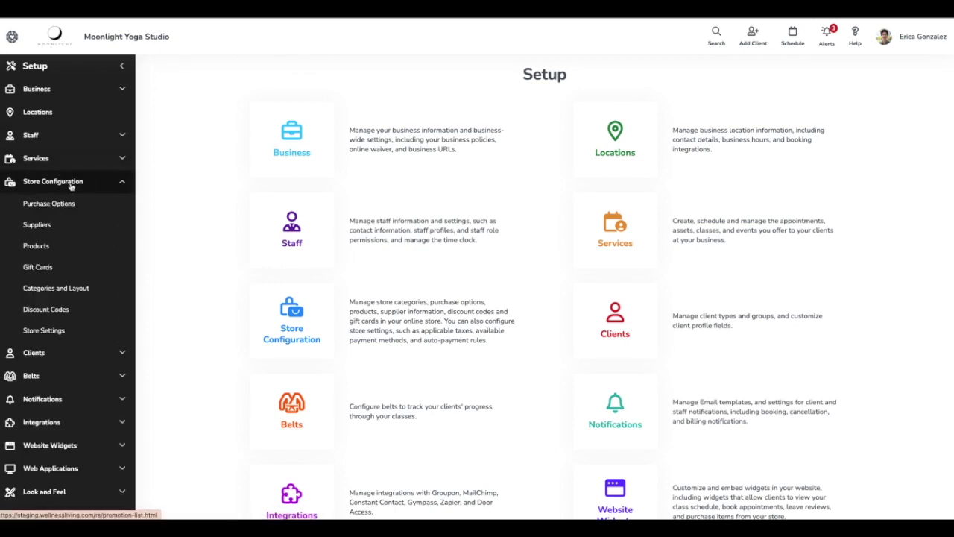
click(55, 336)
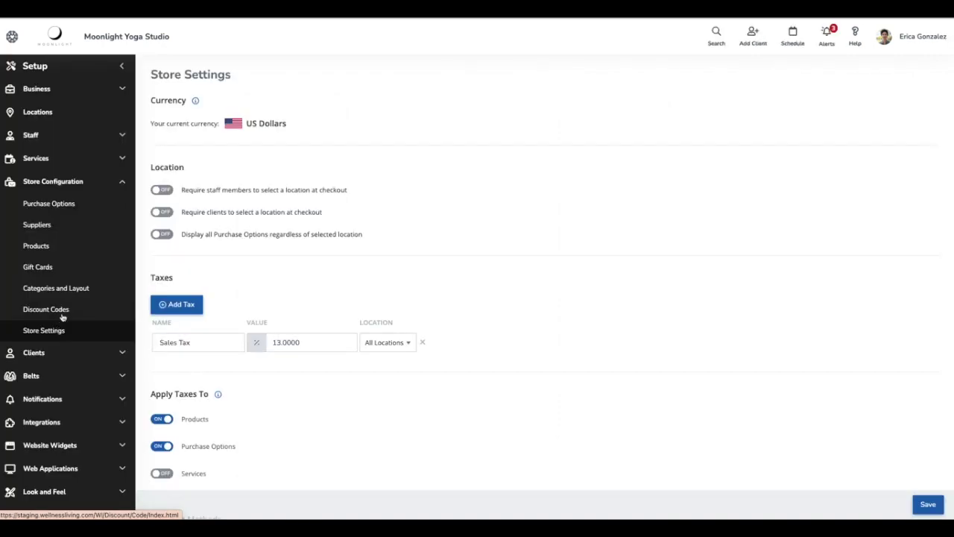
Check that automatic commissions apply for products and Purchase Options under Staff Commission, and save the store settings.
scroll(326, 362, down, 3)
scroll(328, 366, down, 5)
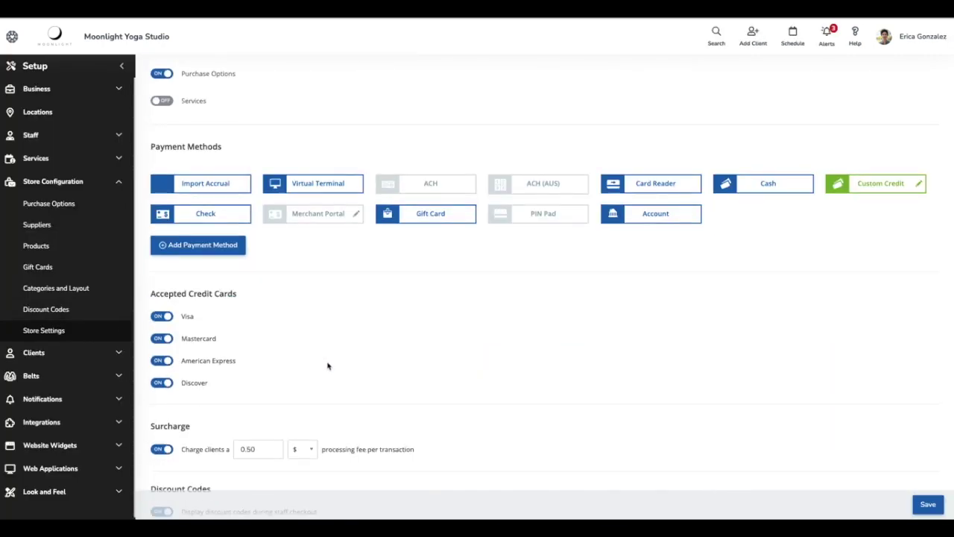
scroll(330, 366, down, 2)
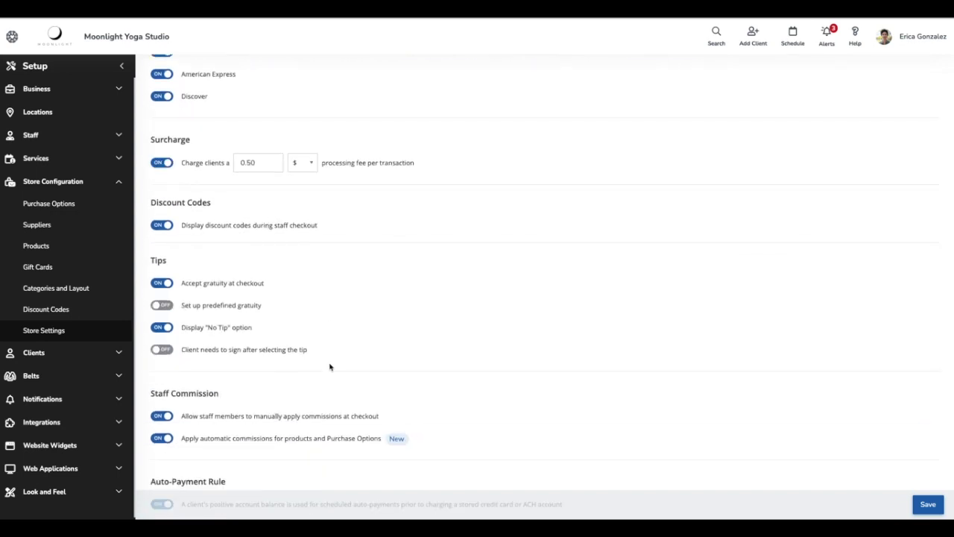
drag(182, 399, 335, 409)
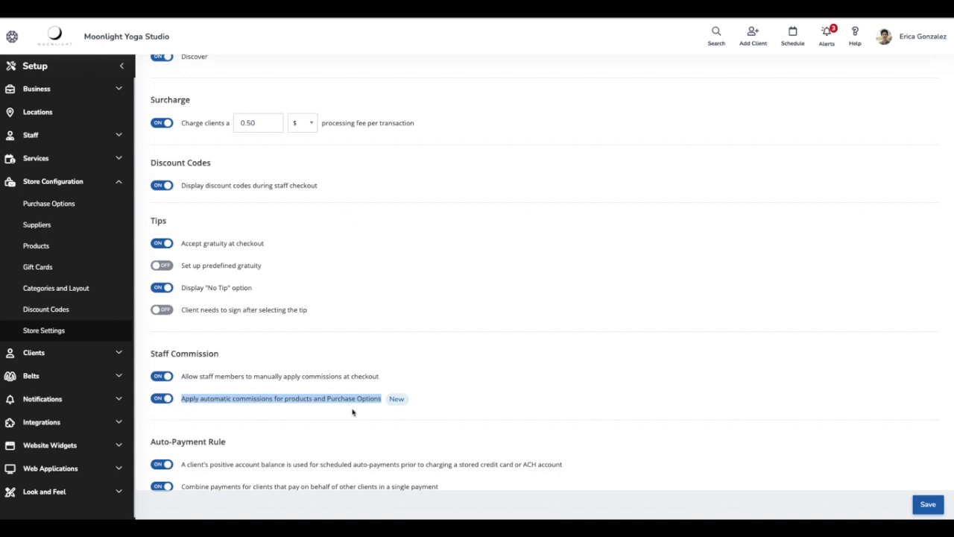
click(646, 414)
click(926, 505)
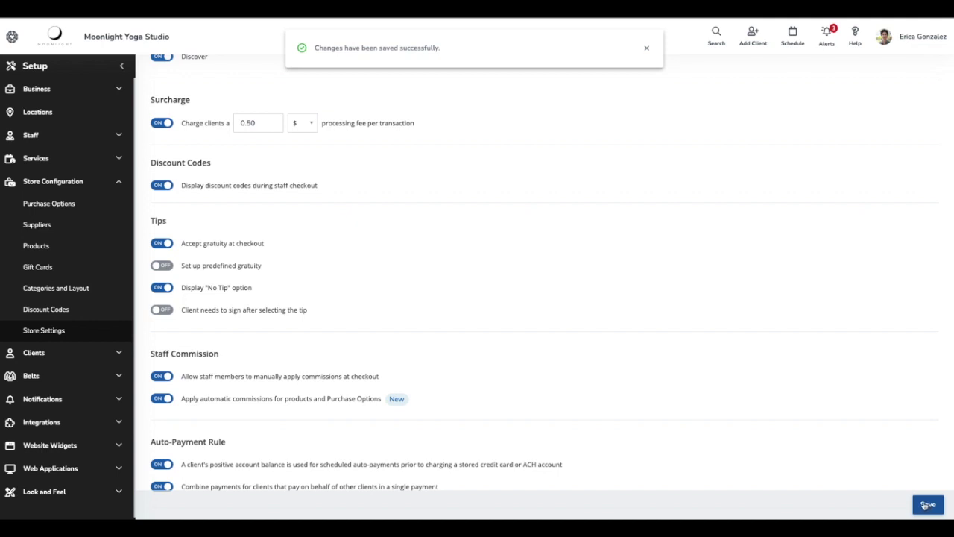
Open the signed-in business owner's staff profile and show the pay rates.
click(66, 139)
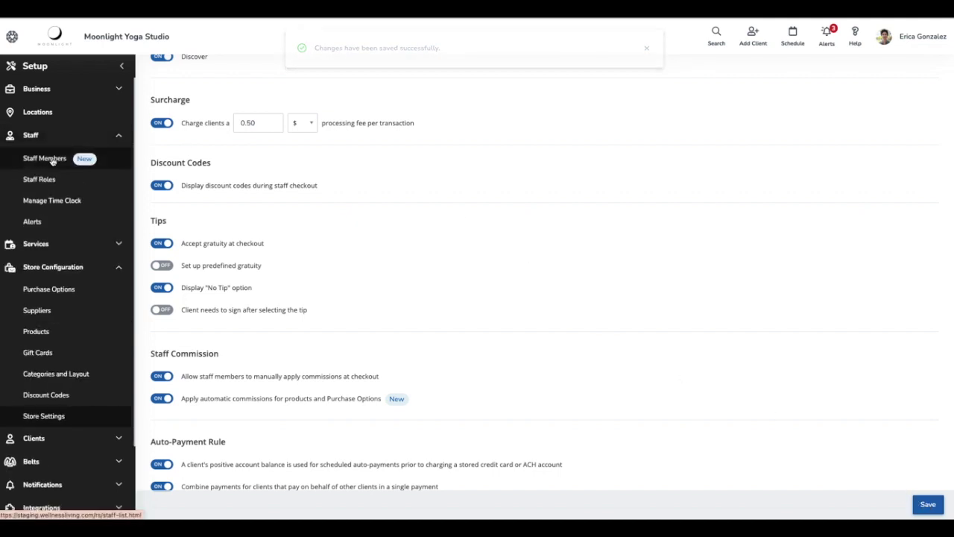
click(52, 162)
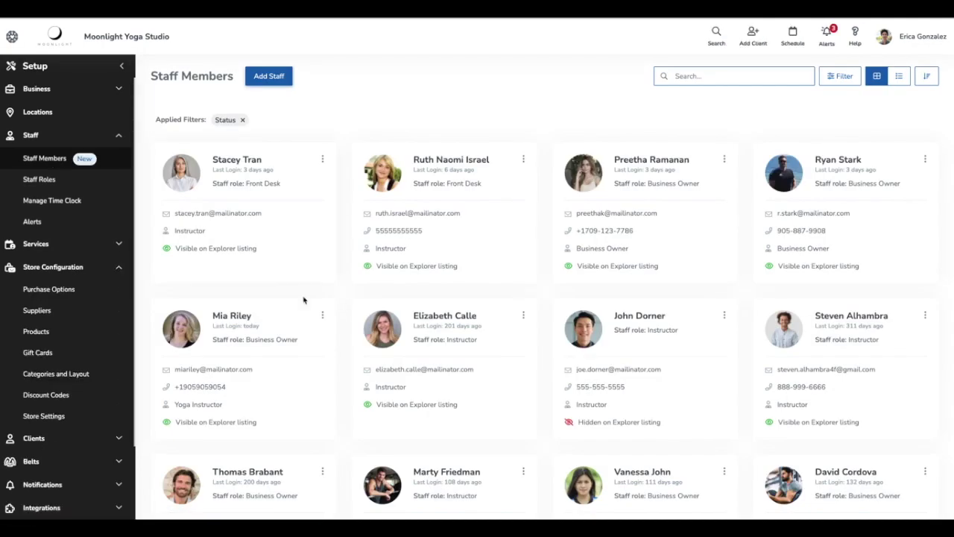
scroll(357, 356, down, 2)
scroll(357, 356, down, 5)
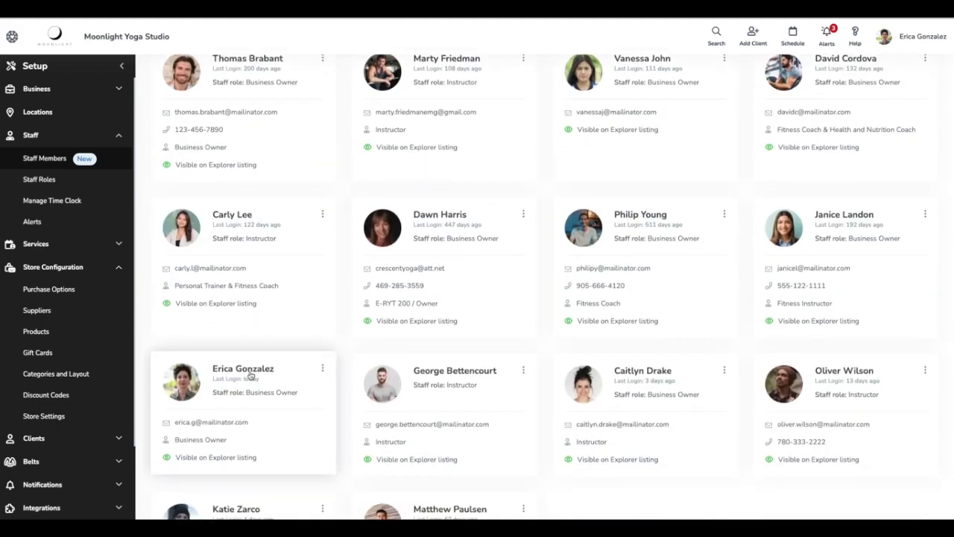
click(245, 378)
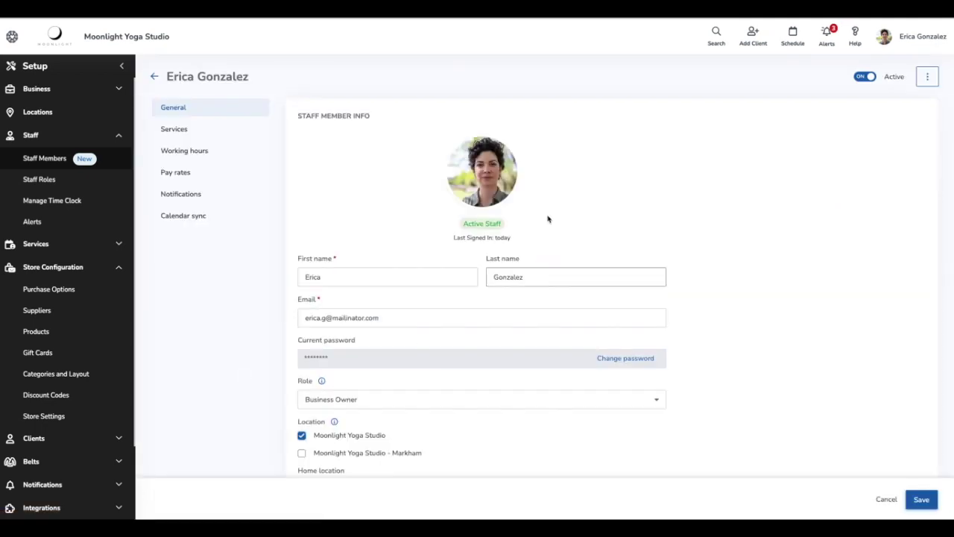
click(187, 175)
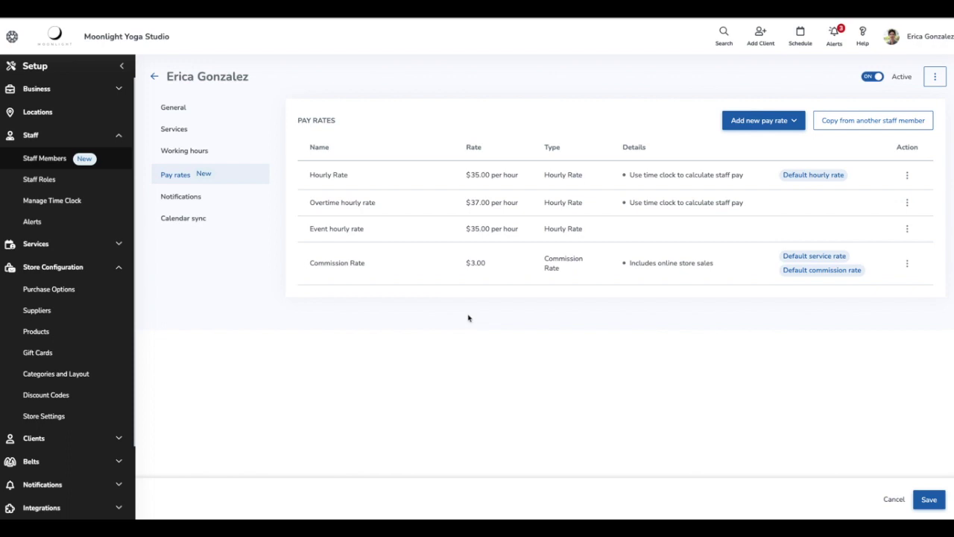
Open Commission Rate for editing, check its default service and default commission rate settings, and save the rate and the staff profile.
drag(310, 263, 375, 265)
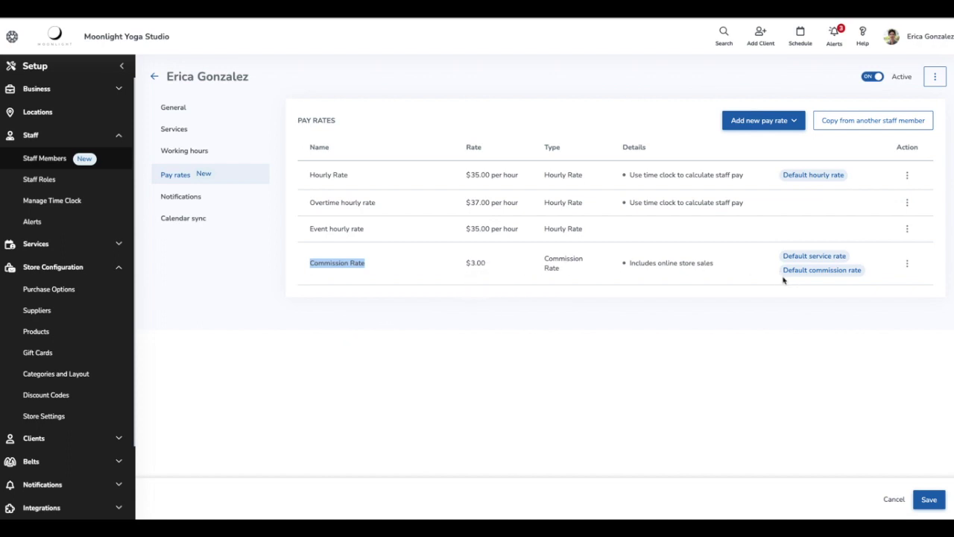
click(908, 264)
click(894, 286)
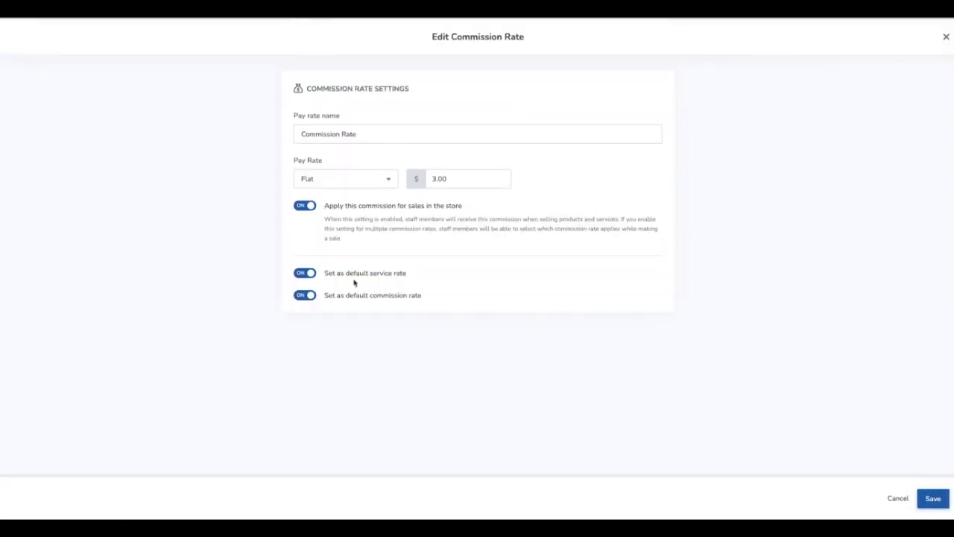
drag(328, 275, 408, 276)
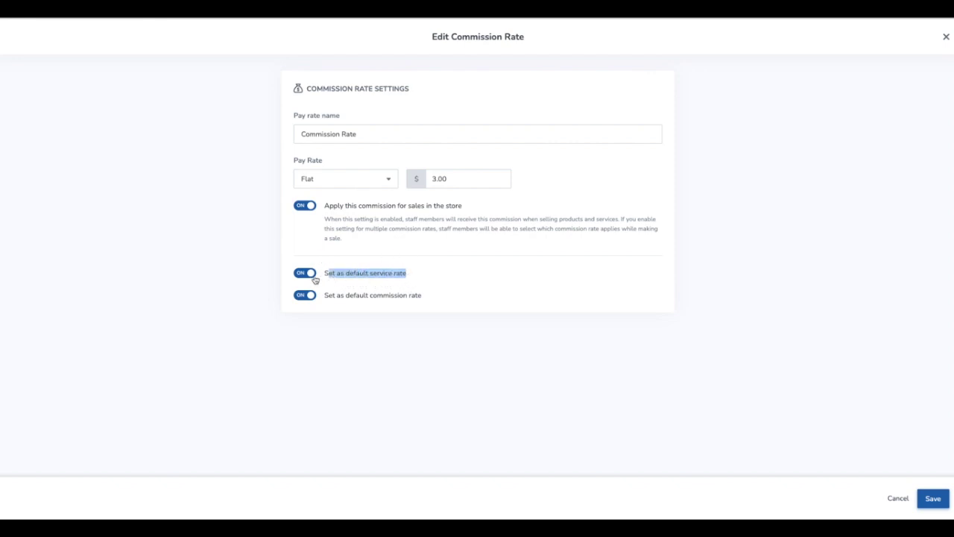
drag(330, 299, 436, 303)
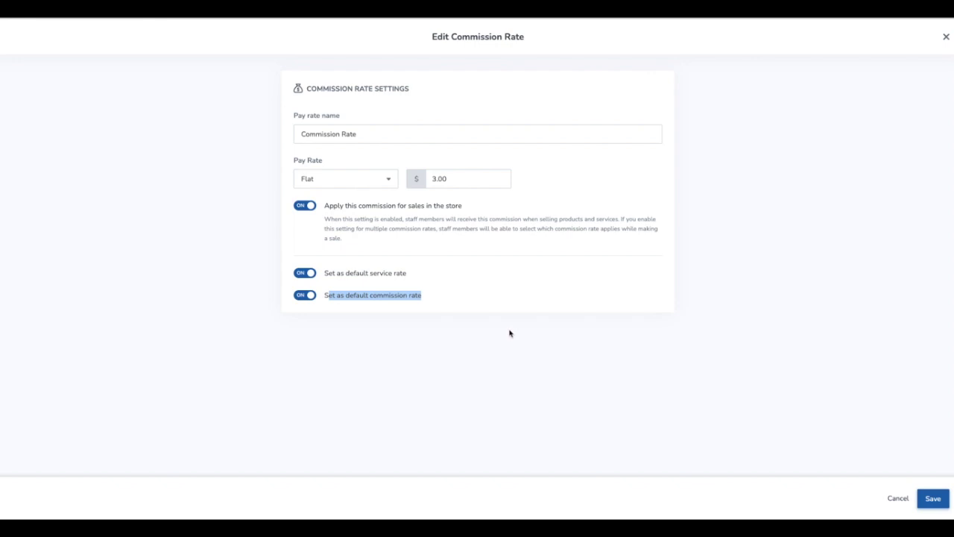
click(935, 498)
click(932, 499)
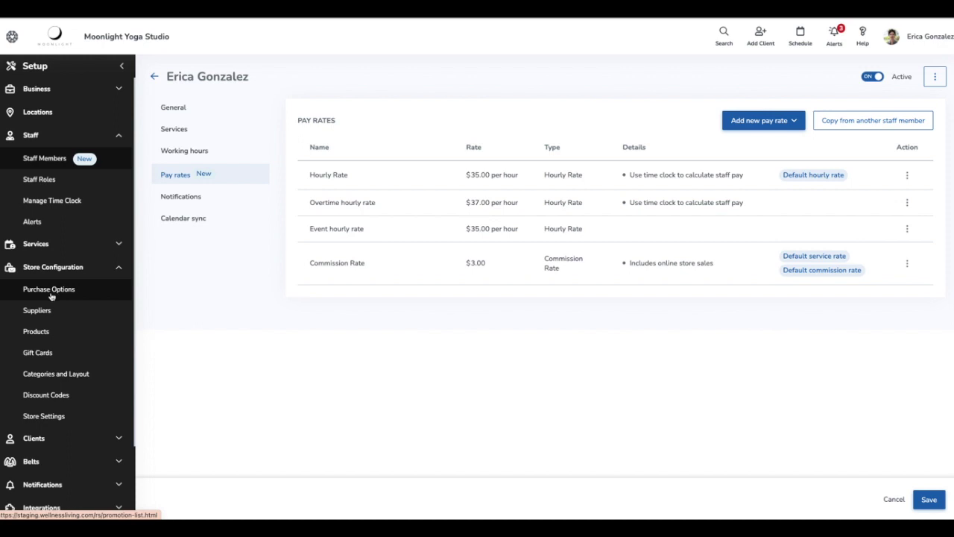
Open the Black Mat PRO product for editing from the store's product list.
click(53, 333)
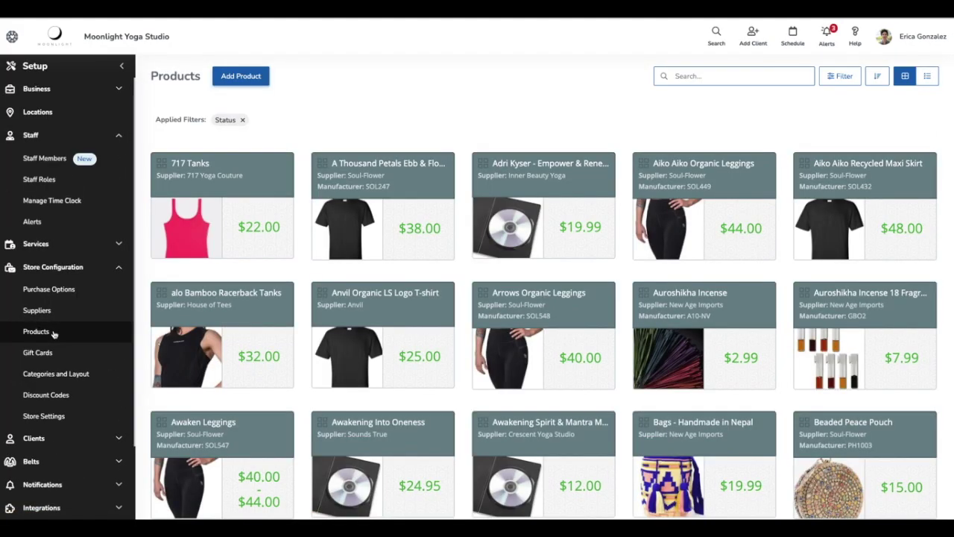
scroll(374, 344, down, 4)
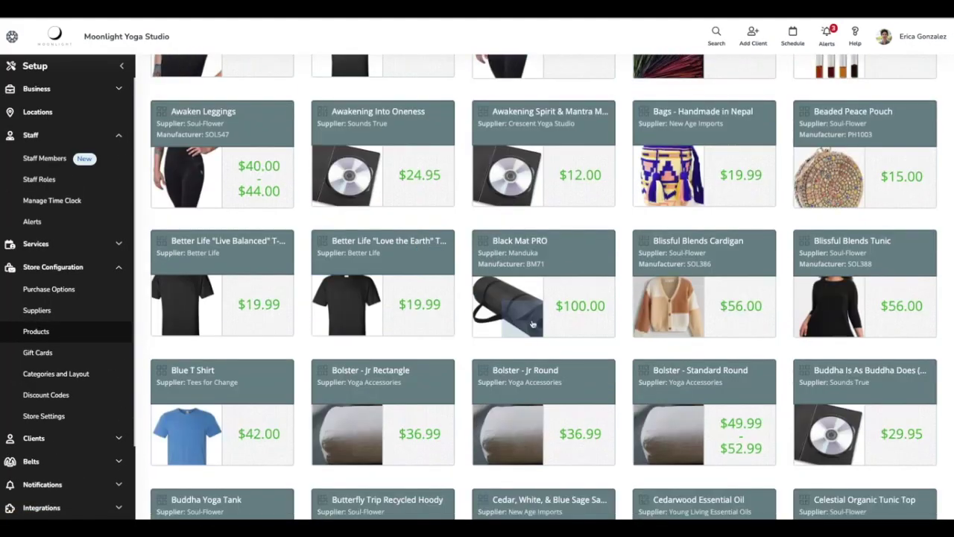
click(533, 288)
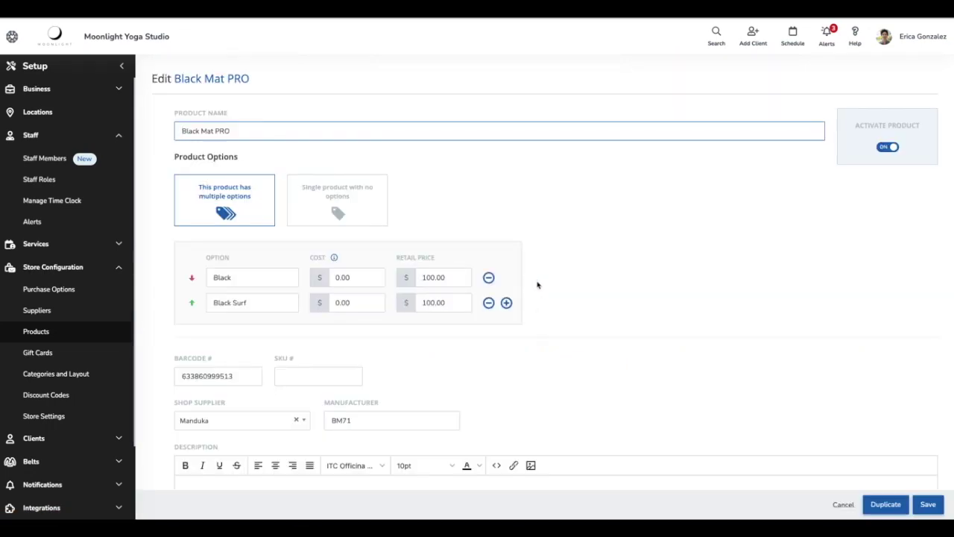
Examine the product's Automatic Staff Commissions section and the commission rates assigned to its selected staff members.
scroll(536, 284, down, 7)
scroll(537, 284, down, 7)
scroll(537, 284, down, 10)
scroll(537, 286, down, 12)
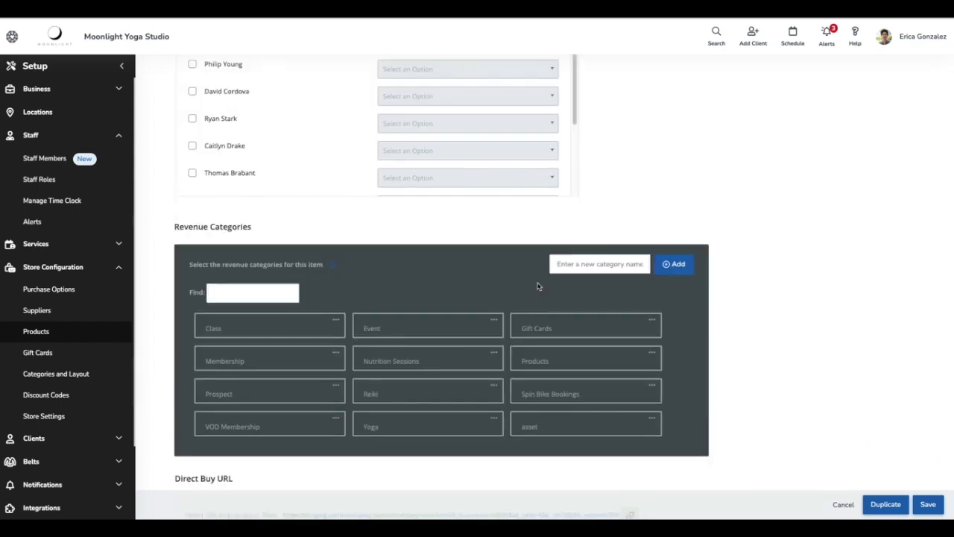
scroll(537, 285, up, 2)
drag(177, 103, 328, 118)
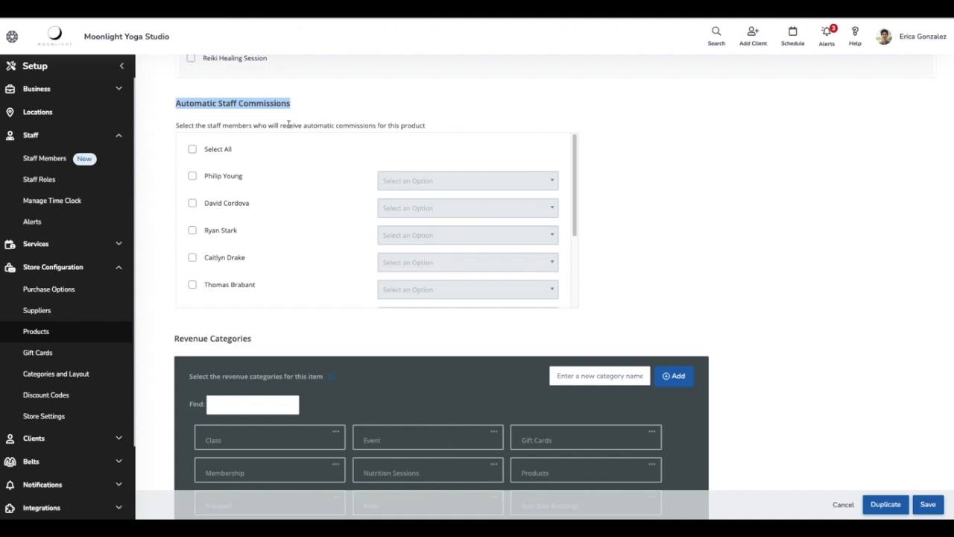
click(180, 125)
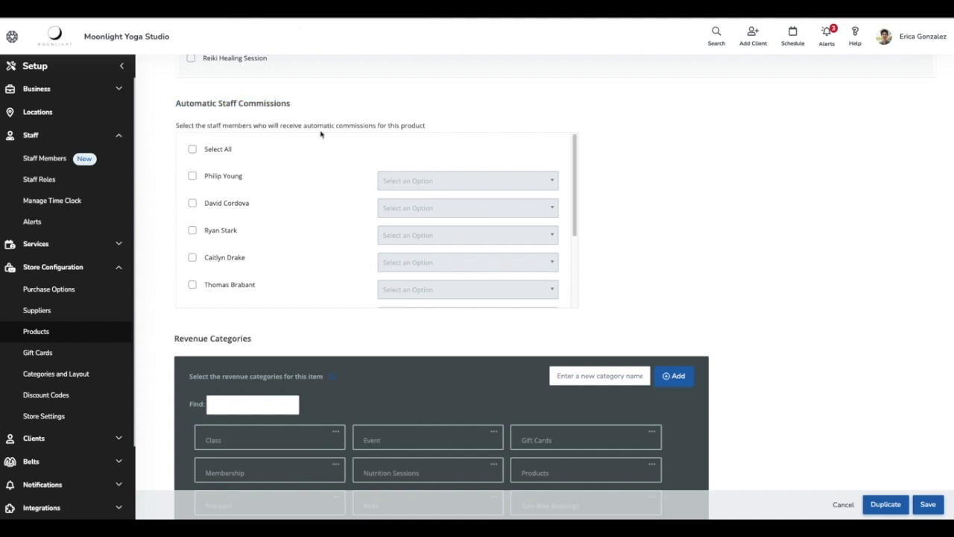
scroll(297, 229, down, 1)
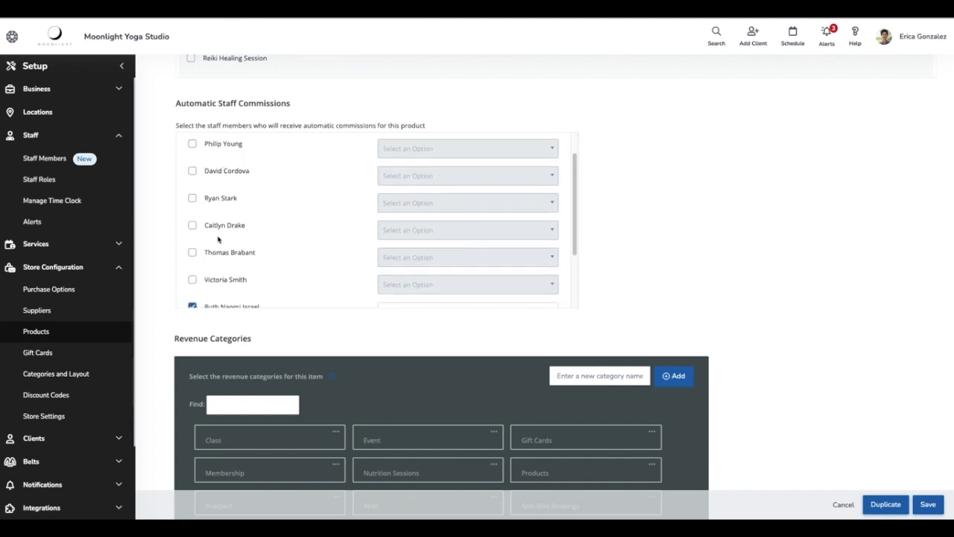
scroll(218, 239, down, 2)
scroll(217, 237, down, 1)
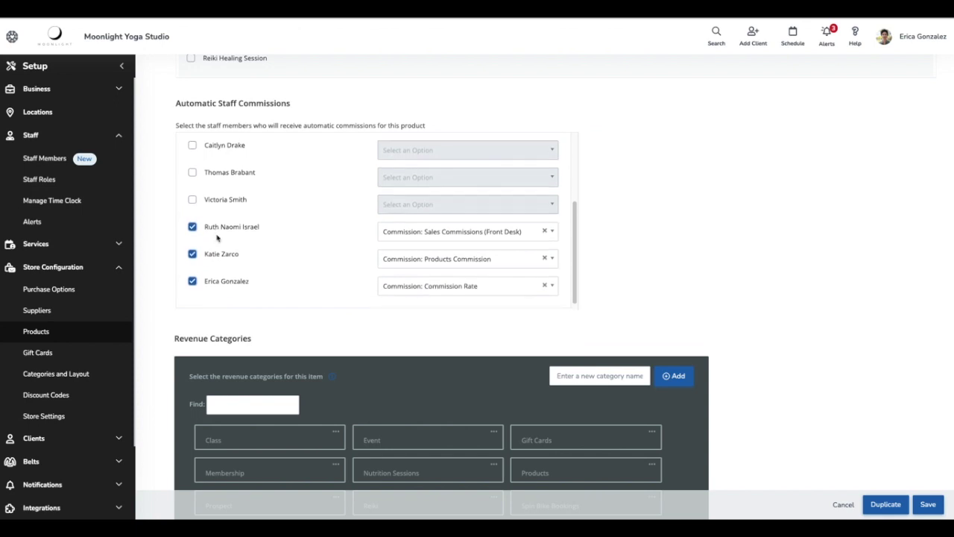
Clear and reselect the signed-in staff member for automatic commissions on this product, with Commission Rate as the rate.
click(192, 281)
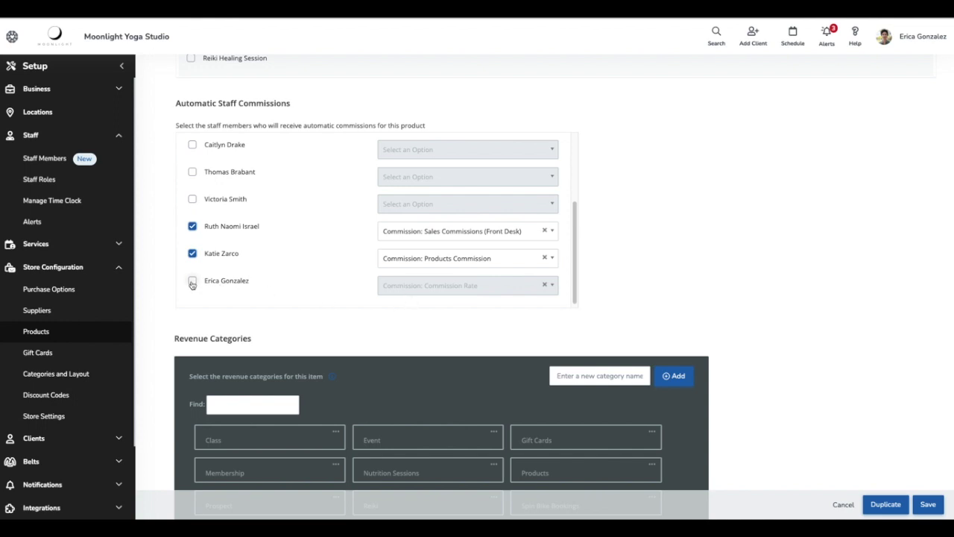
click(192, 282)
click(417, 291)
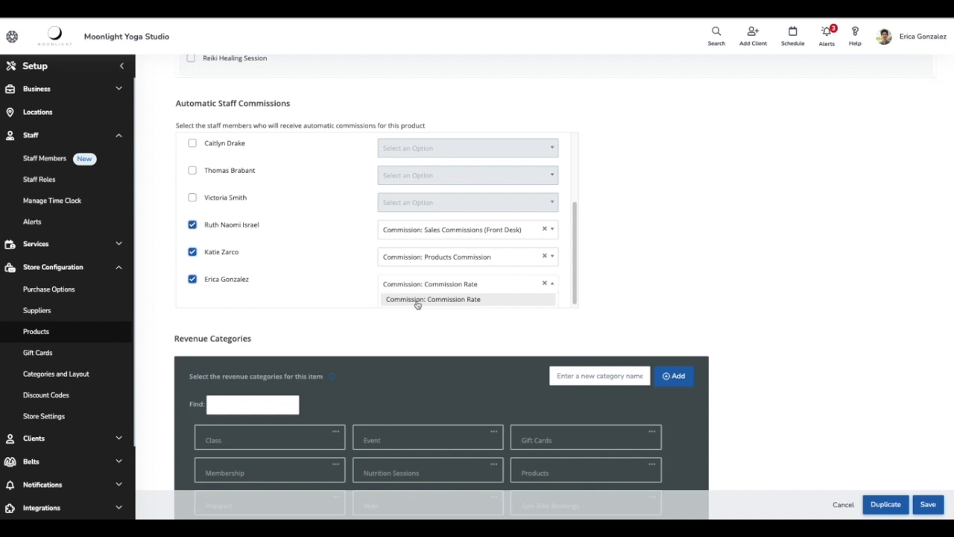
click(418, 301)
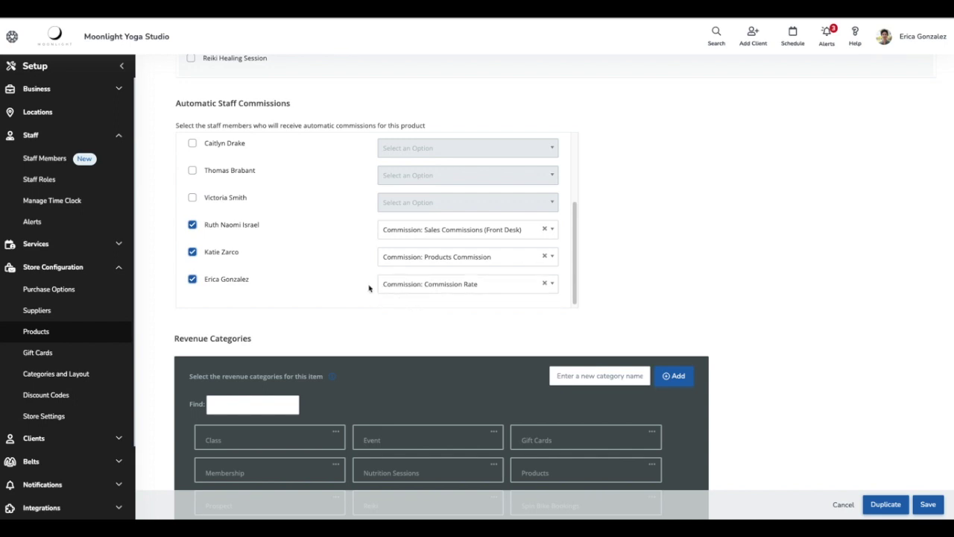
Try Membership Commission for the second selected staff member, settle on Products Commission, and save the product.
click(404, 262)
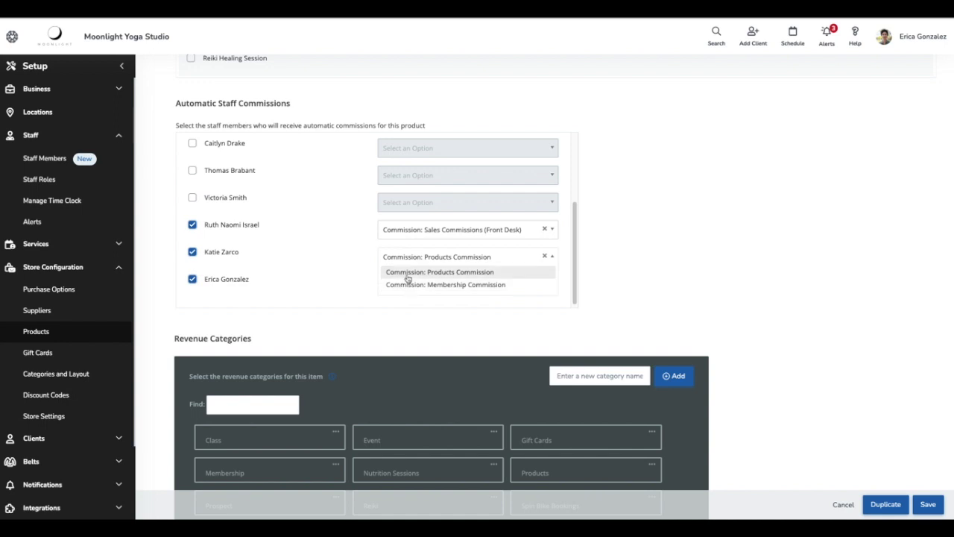
click(408, 277)
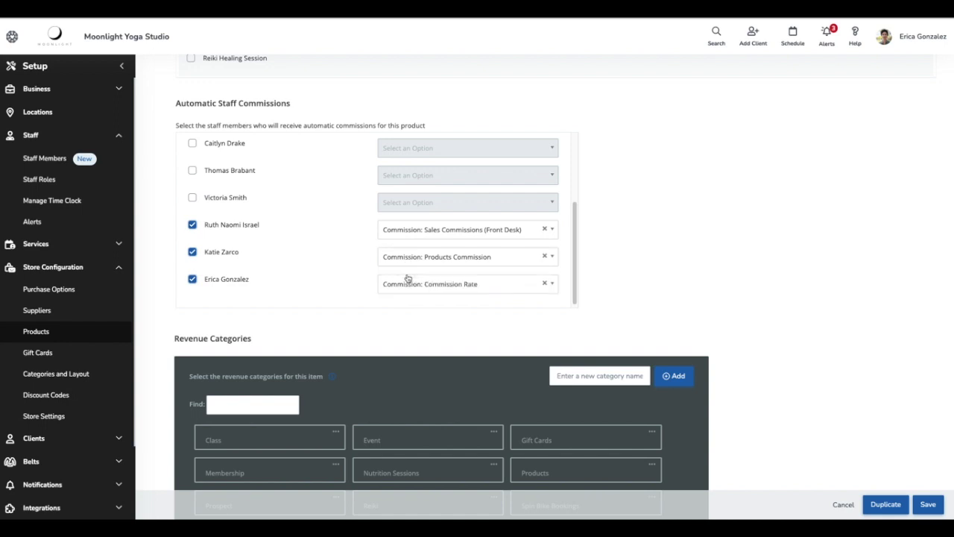
click(446, 259)
click(447, 284)
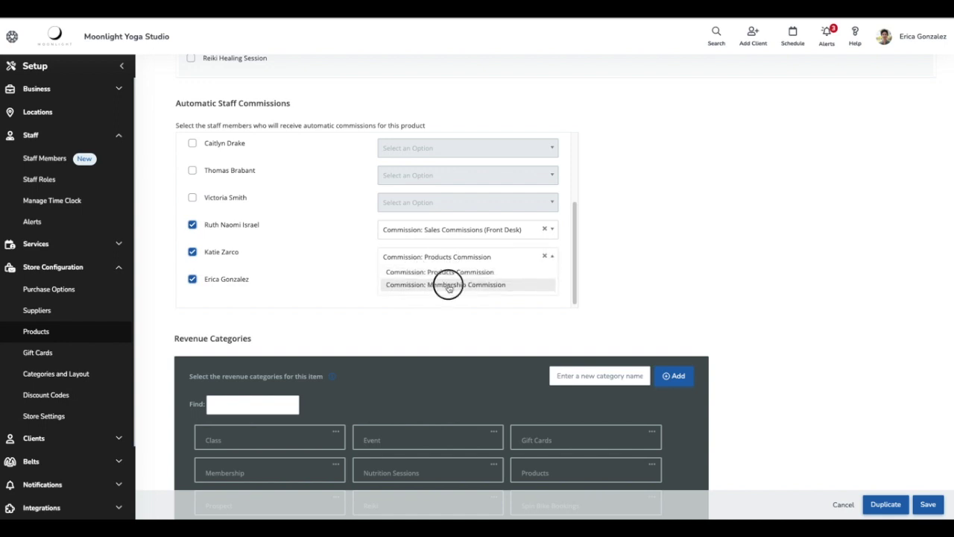
click(437, 257)
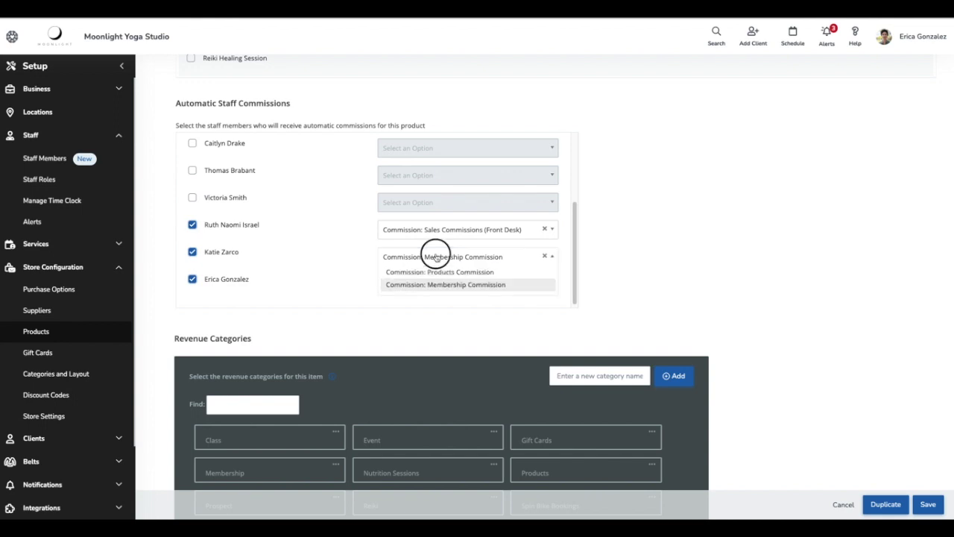
click(436, 271)
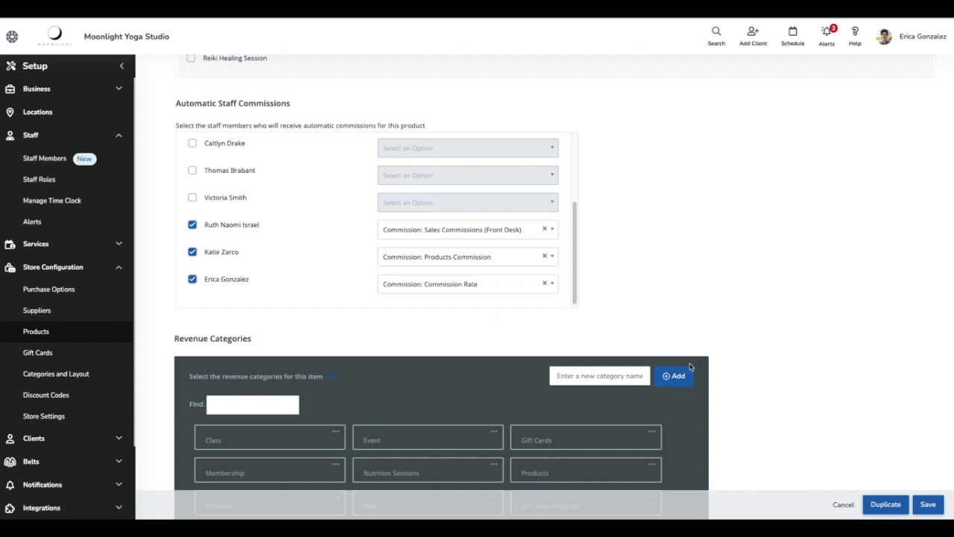
click(929, 503)
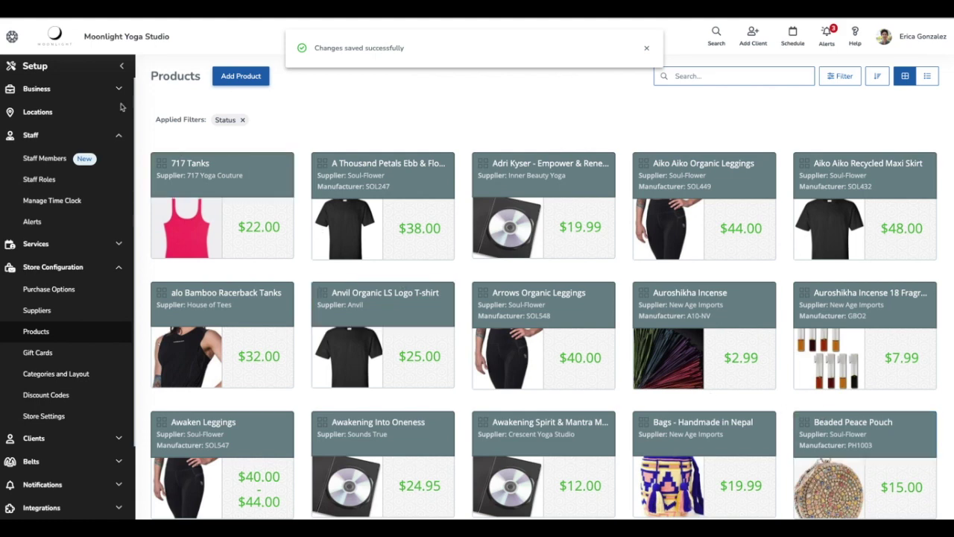
Open the store for a sale, clear the Passes & Memberships category and show the Products category instead.
click(12, 37)
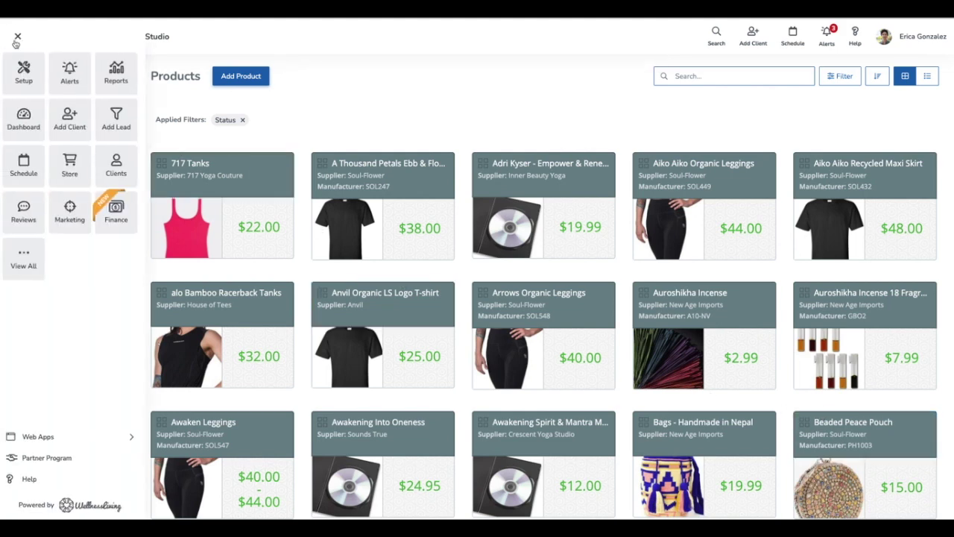
click(69, 170)
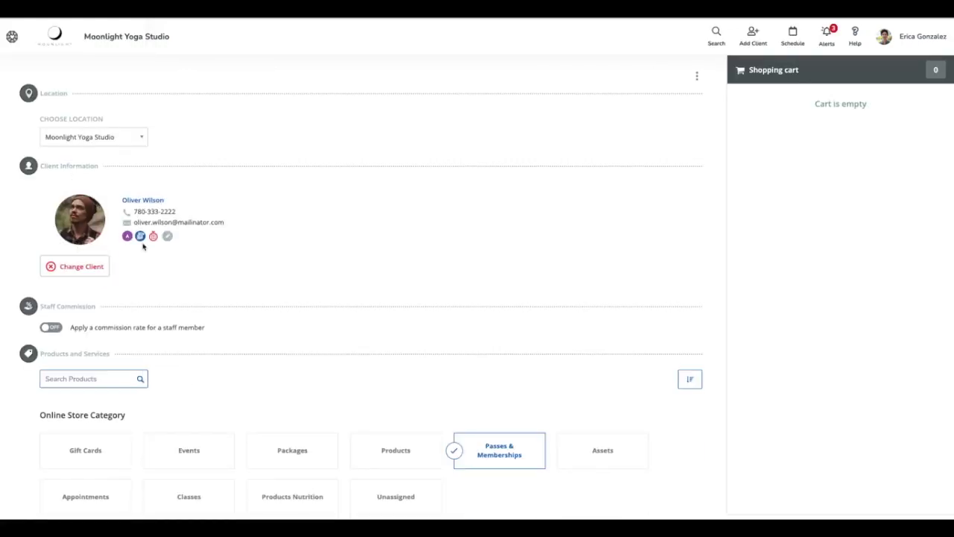
click(487, 454)
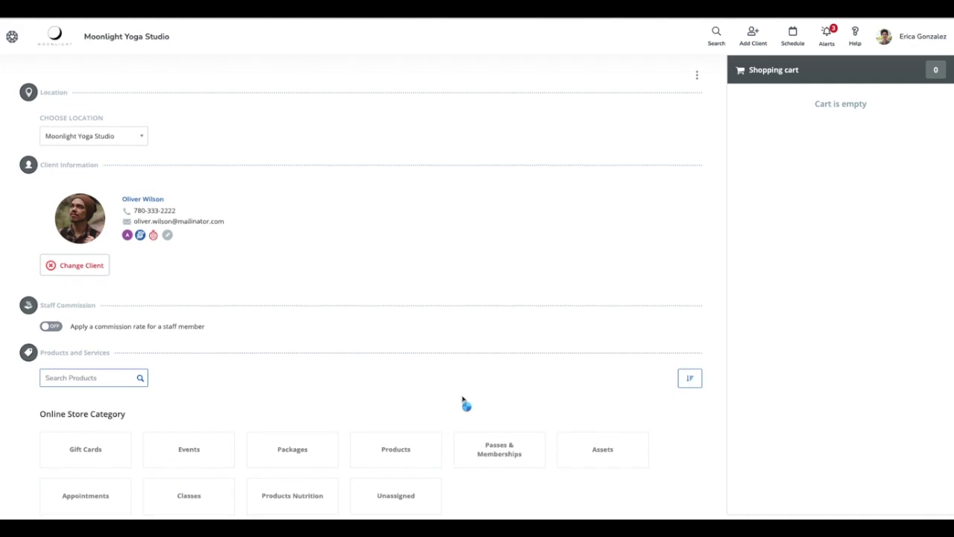
click(395, 355)
Take one Black Mat PRO straight to checkout and show its commission settings in the shopping cart.
scroll(395, 356, down, 4)
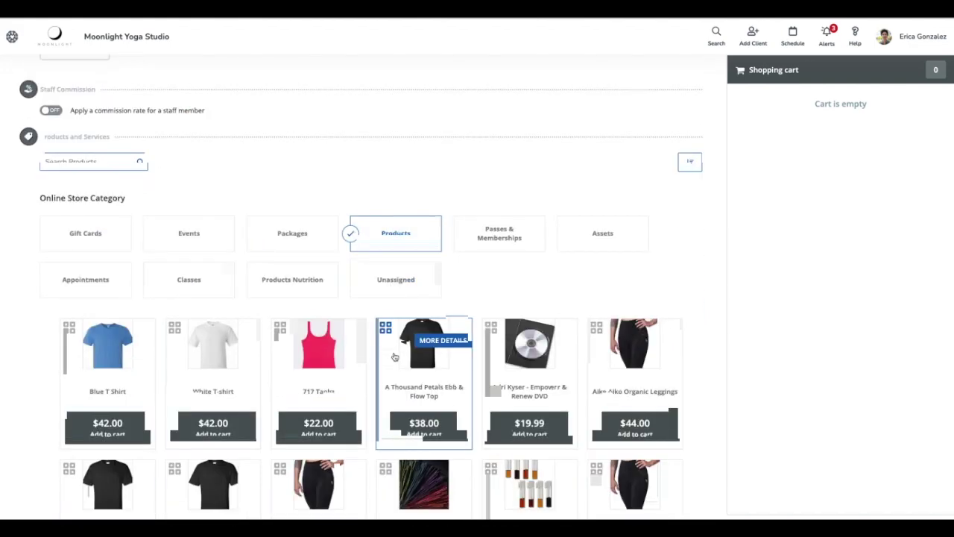
scroll(395, 356, down, 3)
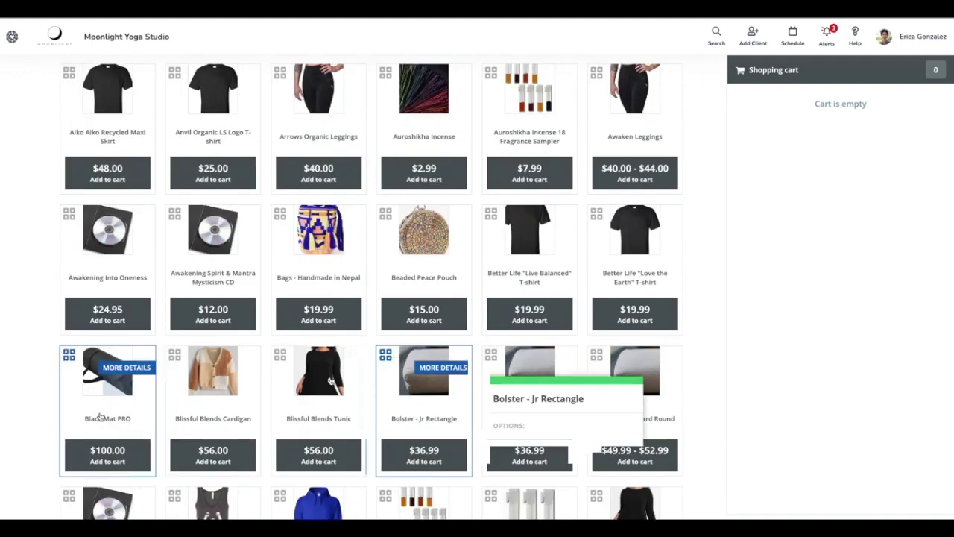
click(100, 418)
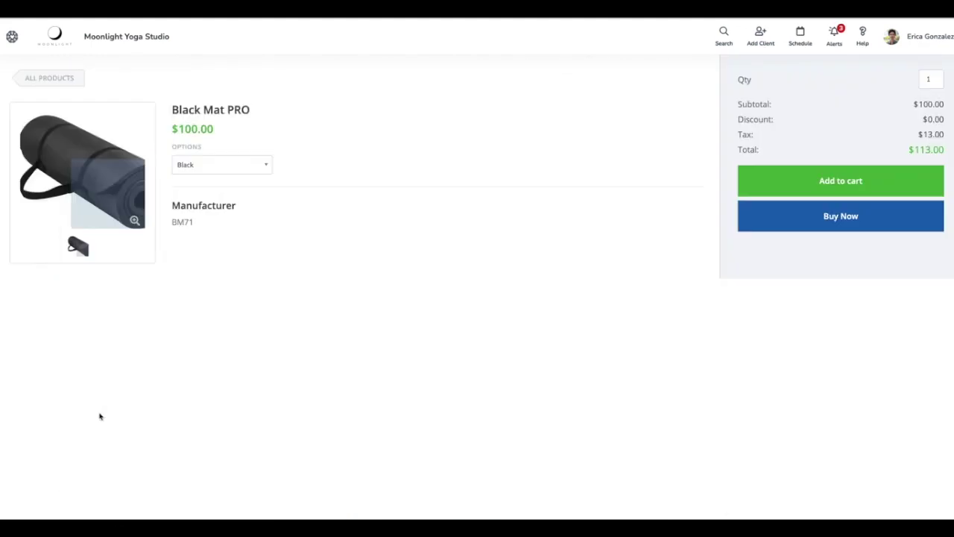
click(811, 225)
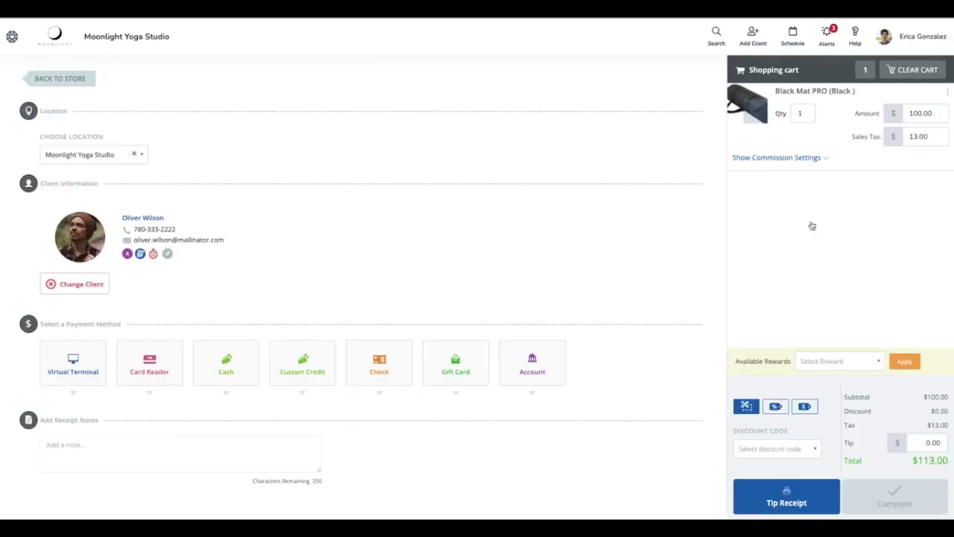
click(781, 161)
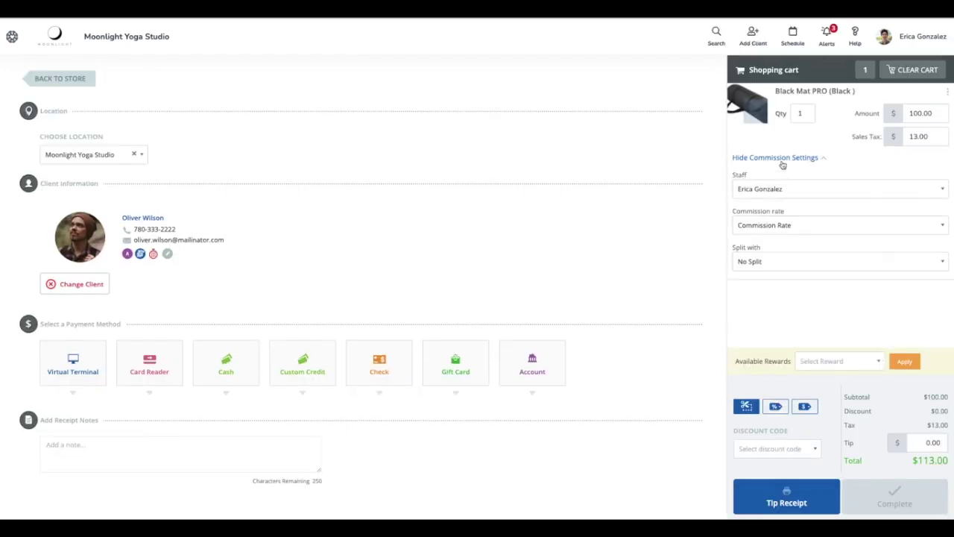